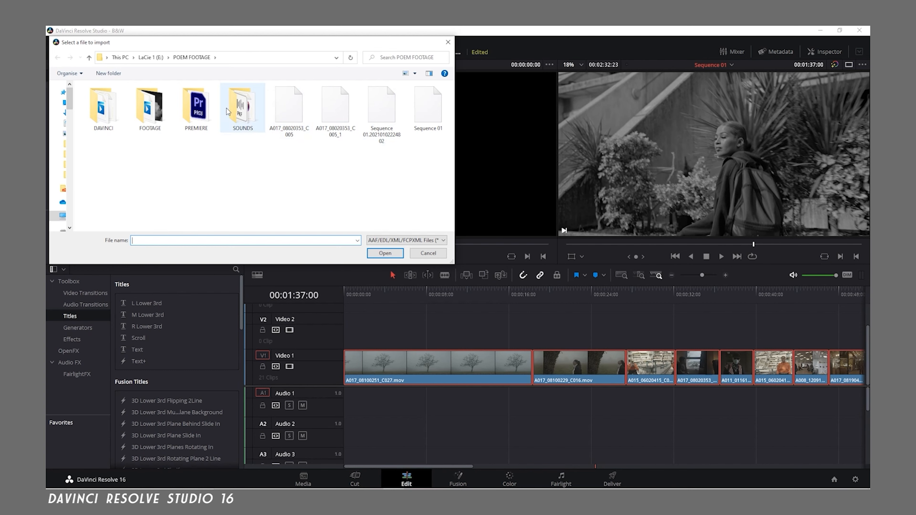
click(350, 121)
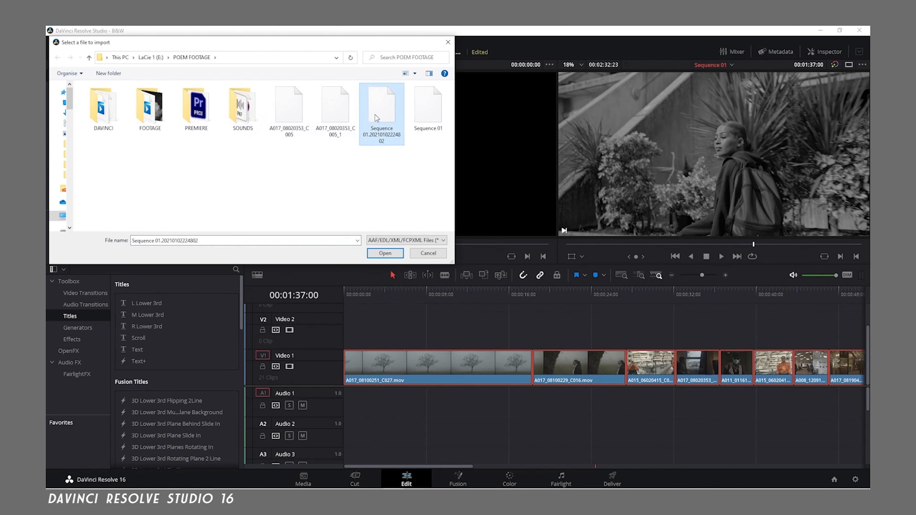
click(428, 104)
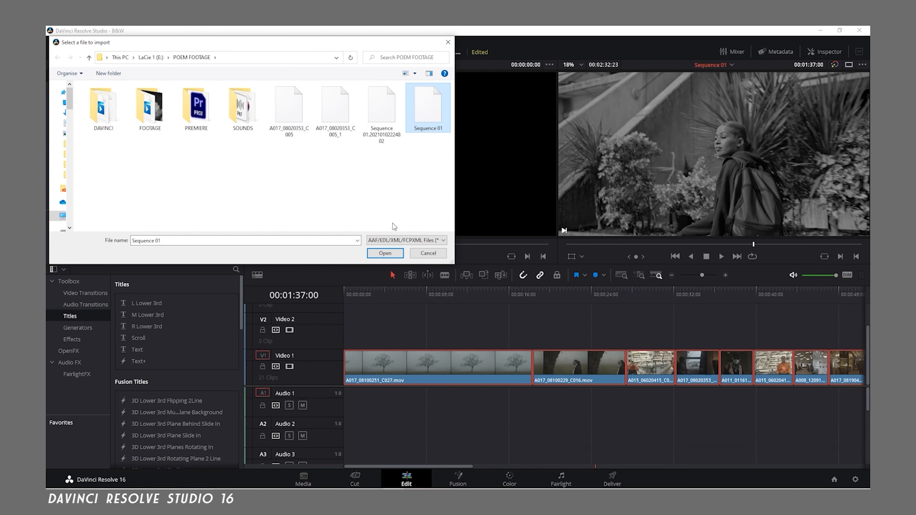
click(426, 253)
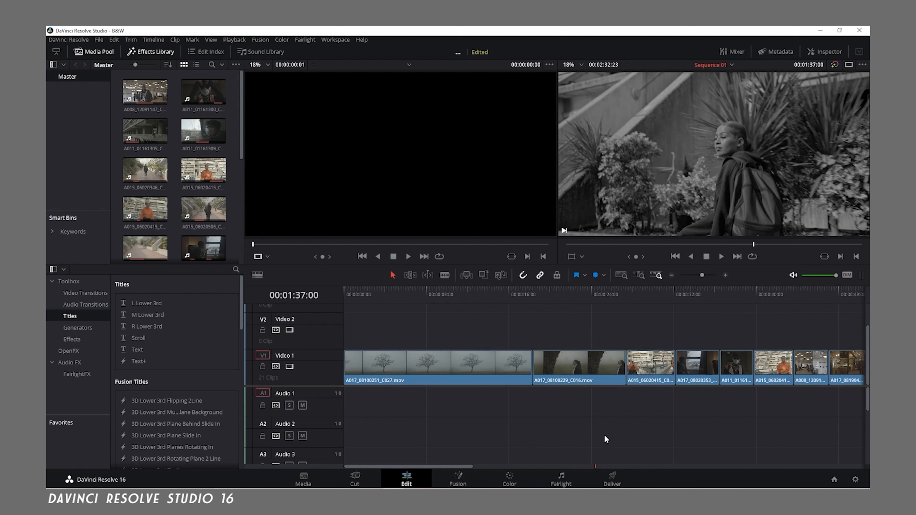
- Zoom the timeline out to the full length of Sequence 01 and look over its clips on Video 1
drag(703, 274, 698, 275)
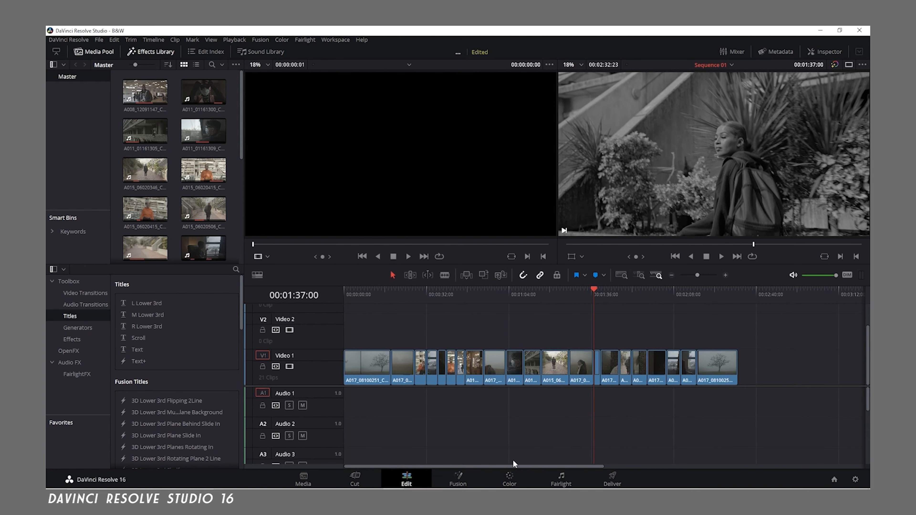
drag(360, 322, 762, 405)
click(763, 405)
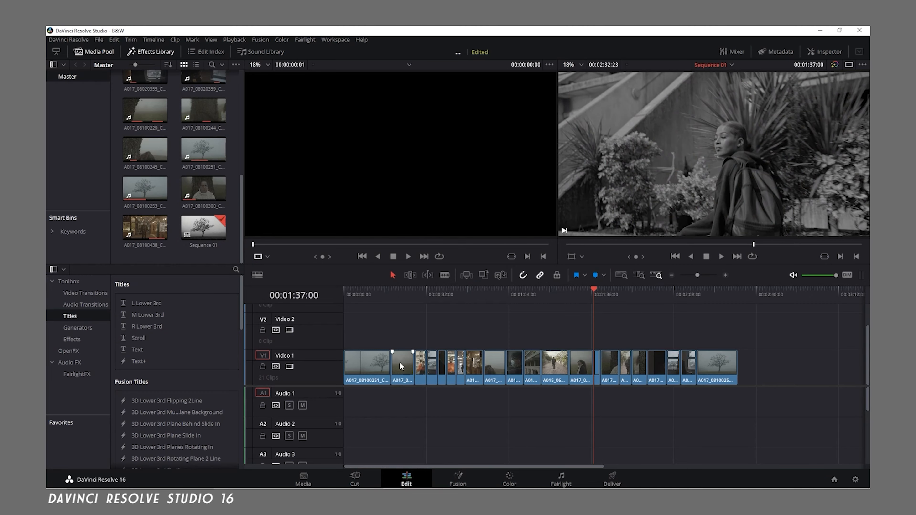
drag(431, 345, 770, 419)
click(771, 419)
- Switch to the Color page and review the black-and-white grades of several clips, ending on clip 15
click(510, 480)
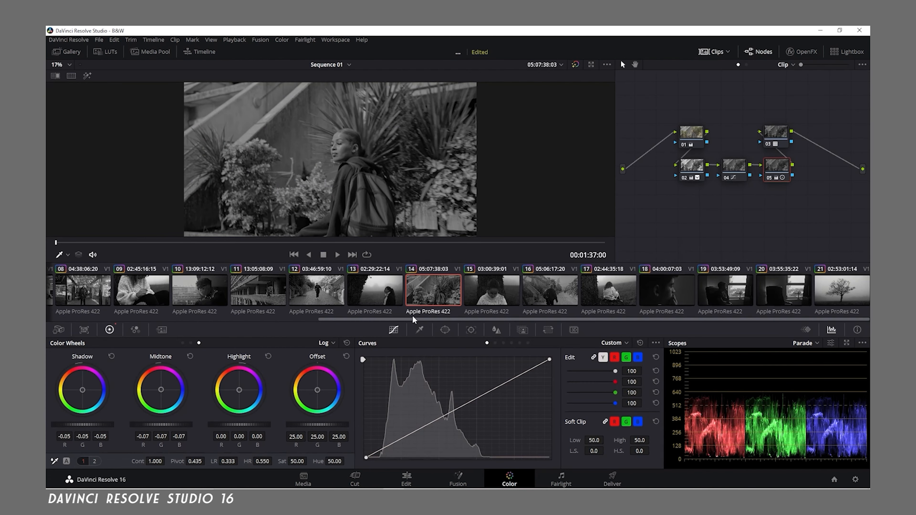
mouse_move(420, 319)
mouse_down()
mouse_move(177, 327)
mouse_move(417, 333)
mouse_up()
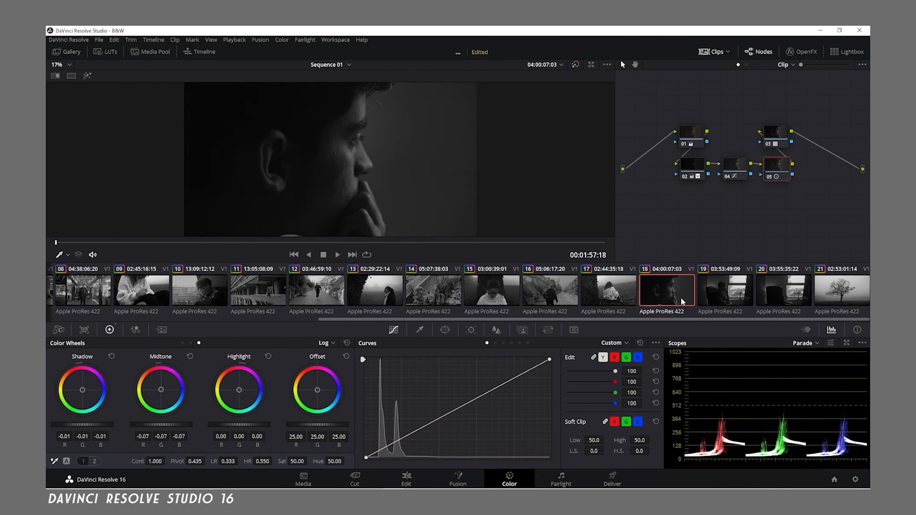
click(609, 299)
click(566, 299)
drag(669, 106, 702, 119)
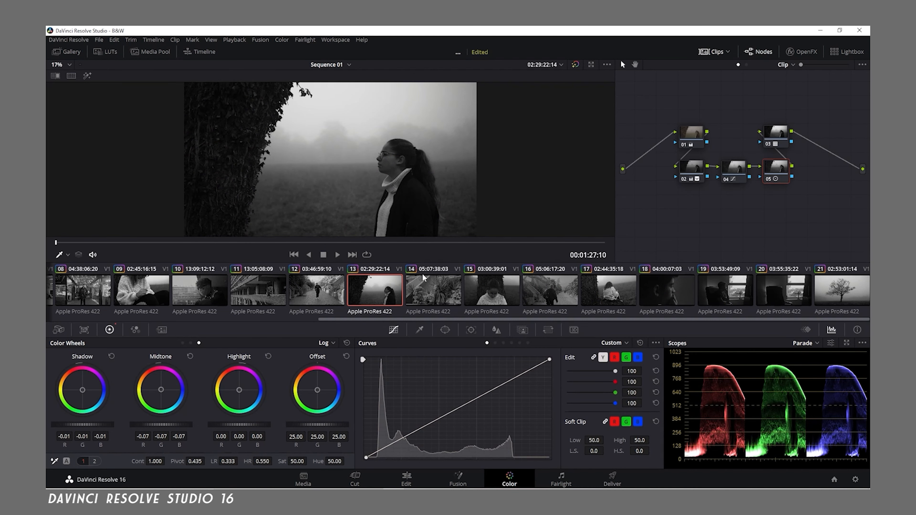
click(501, 305)
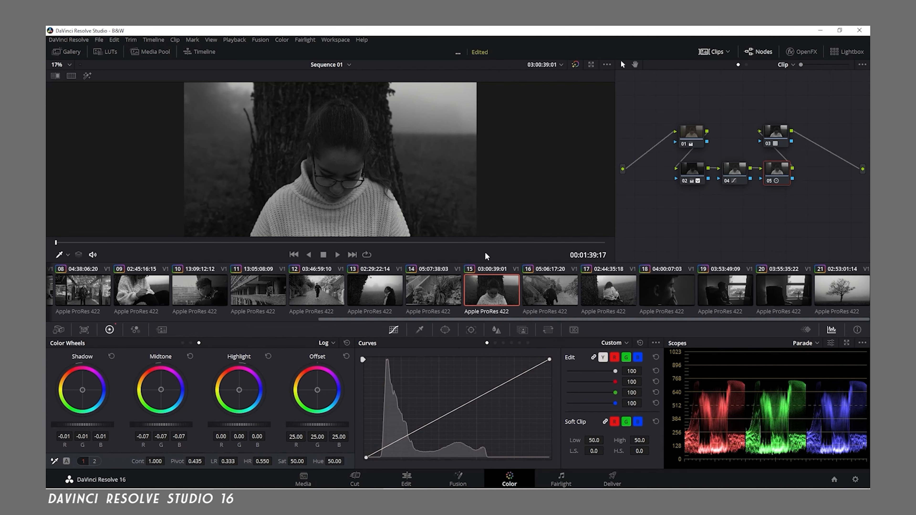
- Compare clip 15 with its grade bypassed and enabled, and look over the earlier clips in the sequence
click(576, 65)
click(576, 65)
drag(584, 327, 433, 326)
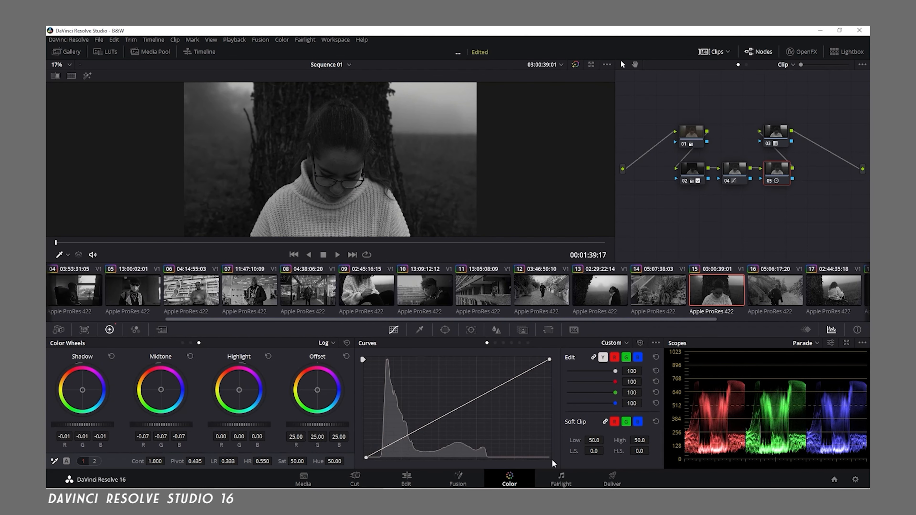
- Switch to the Deliver page and remove the cancelled Job 2 from the render queue
click(611, 482)
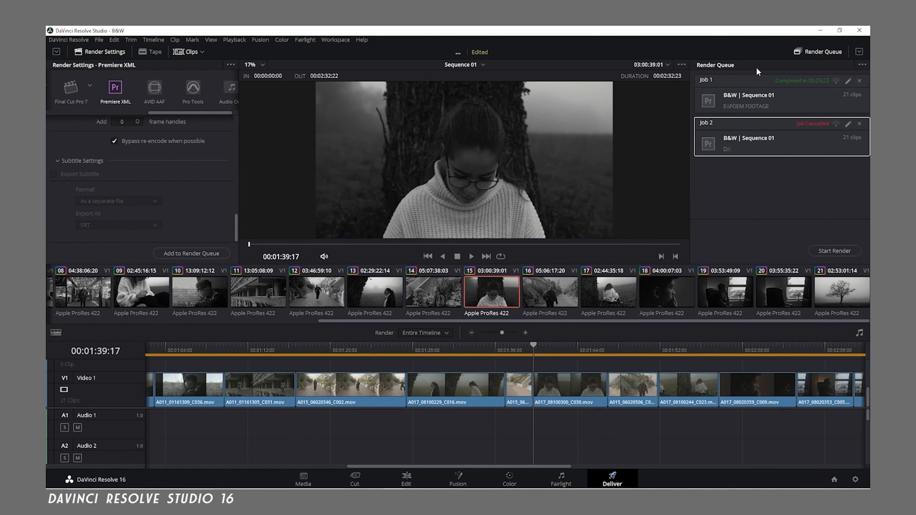
click(860, 124)
- Choose the Premiere XML render preset and check its audio, file and video settings
drag(119, 113, 76, 114)
click(62, 93)
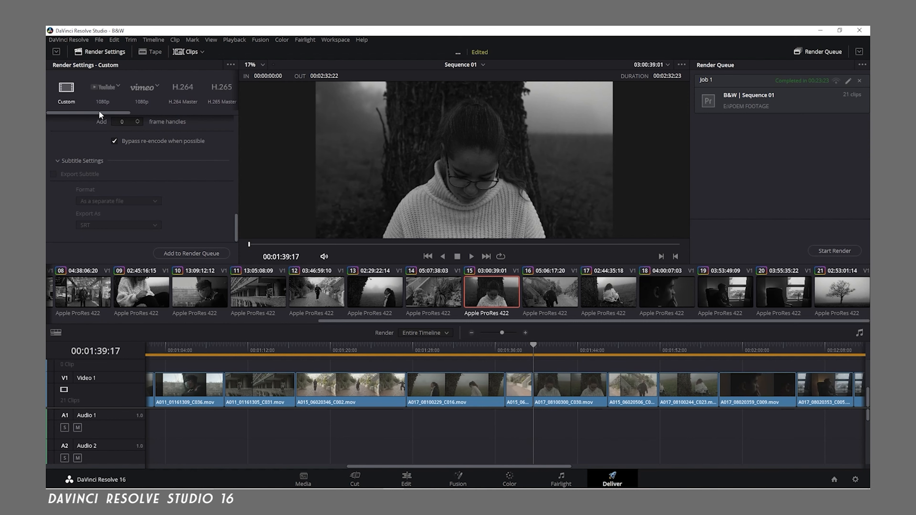
drag(119, 111, 198, 114)
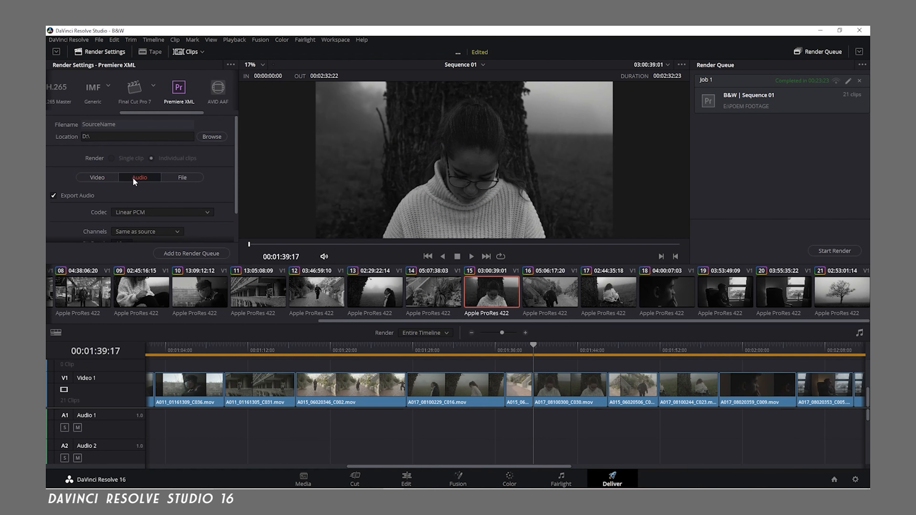
click(162, 179)
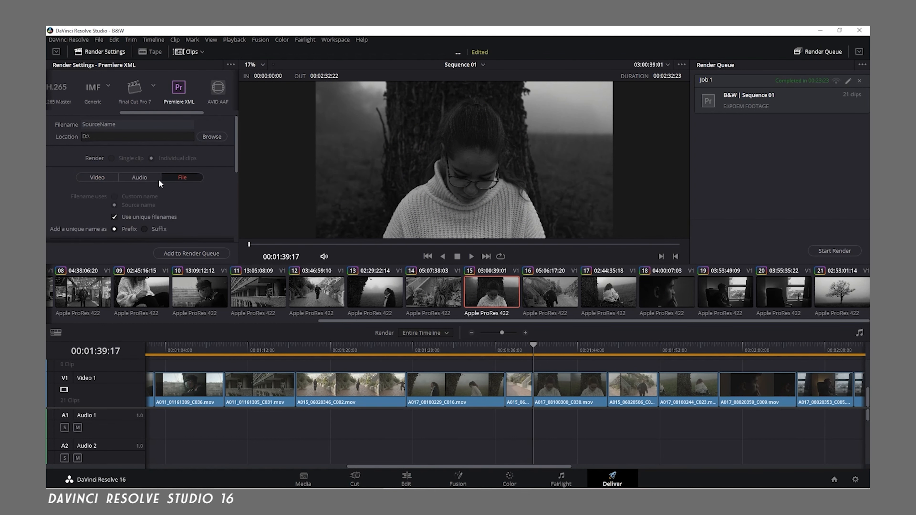
click(99, 181)
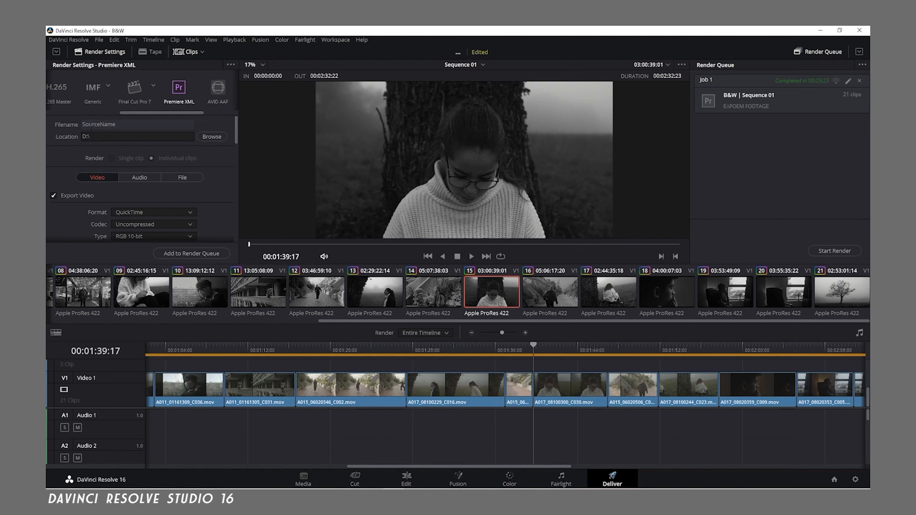
click(204, 136)
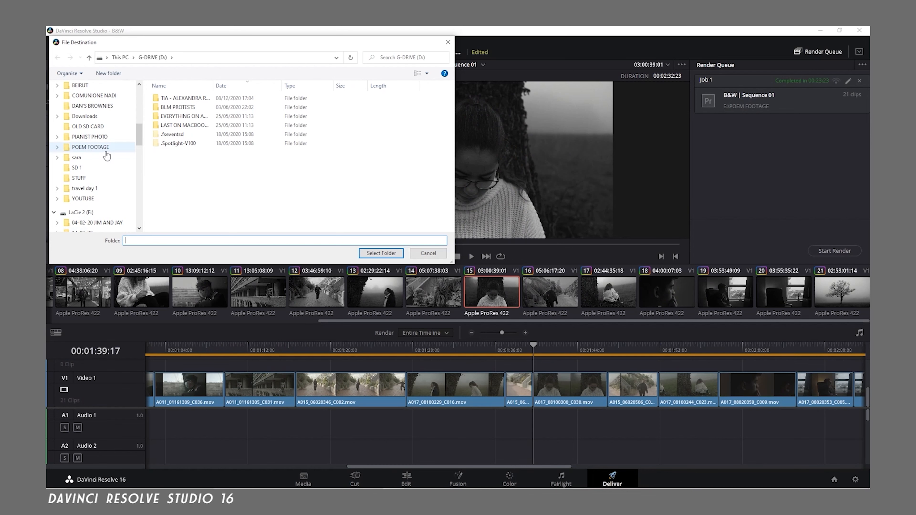
scroll(106, 154, down, 2)
scroll(107, 154, up, 1)
click(107, 156)
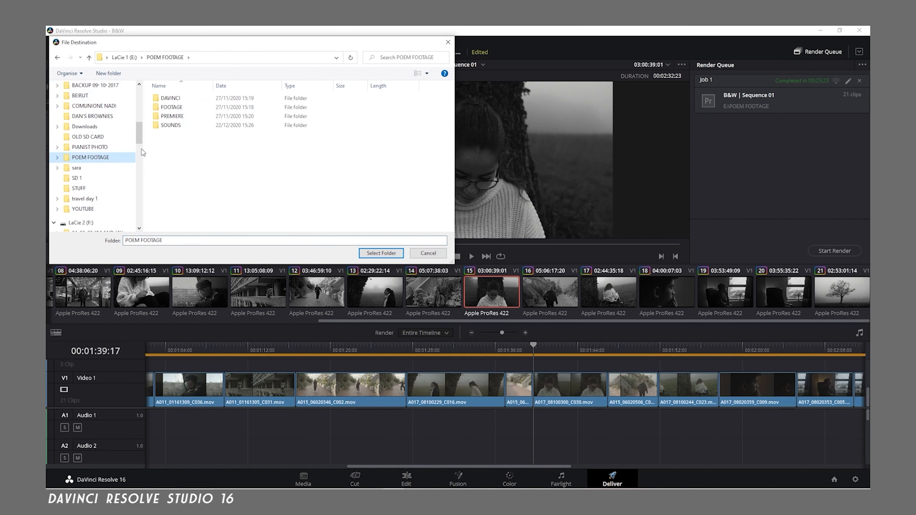
drag(144, 151, 73, 151)
double_click(106, 100)
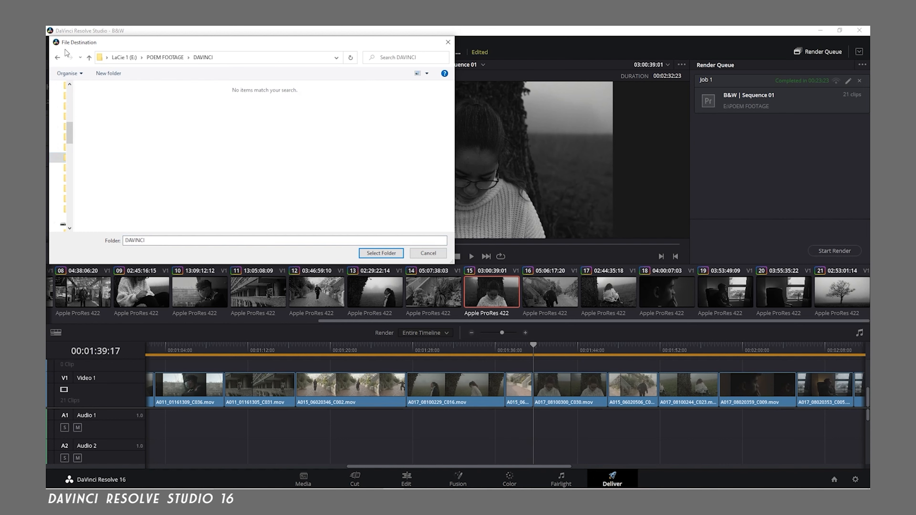
click(57, 58)
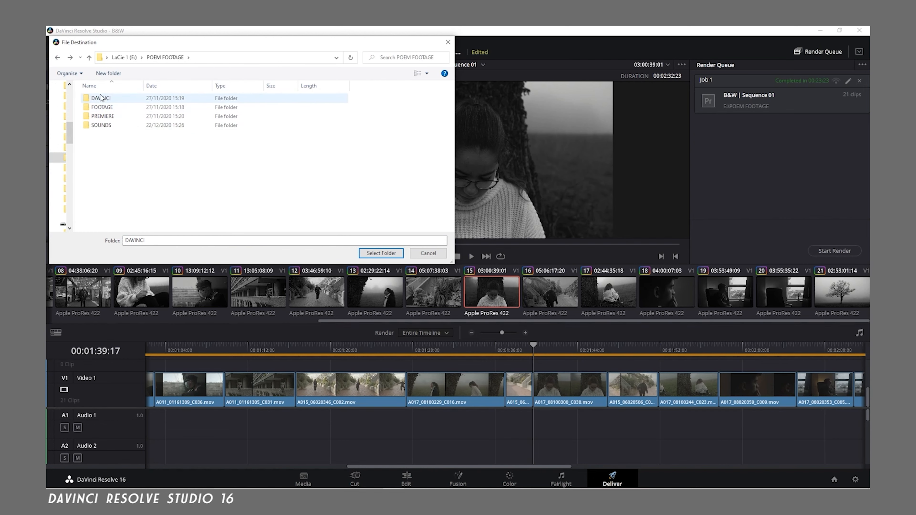
click(106, 101)
double_click(106, 102)
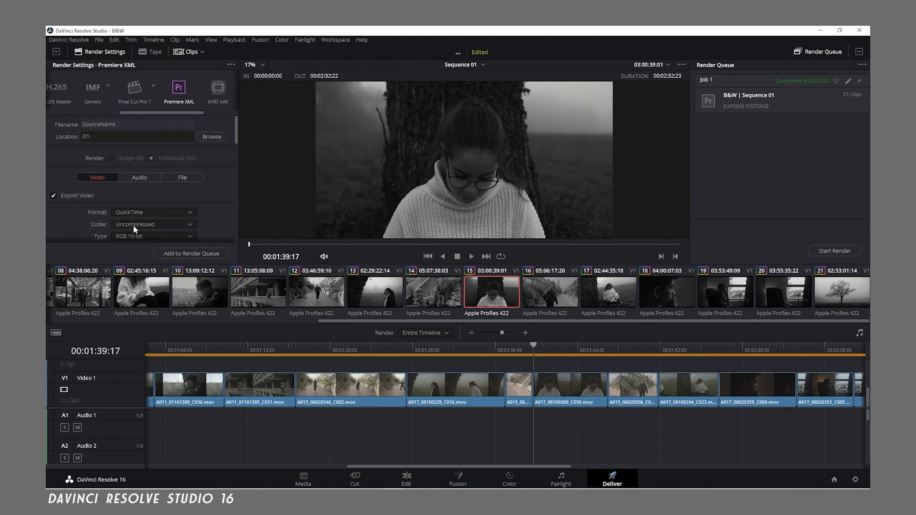
- Check the remaining Premiere XML video settings and add Sequence 01 to the render queue
scroll(133, 225, down, 10)
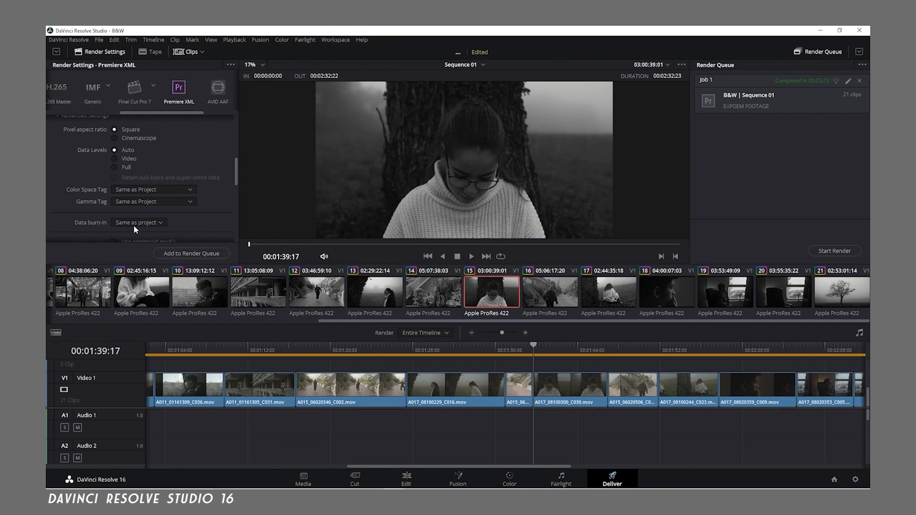
scroll(168, 205, up, 5)
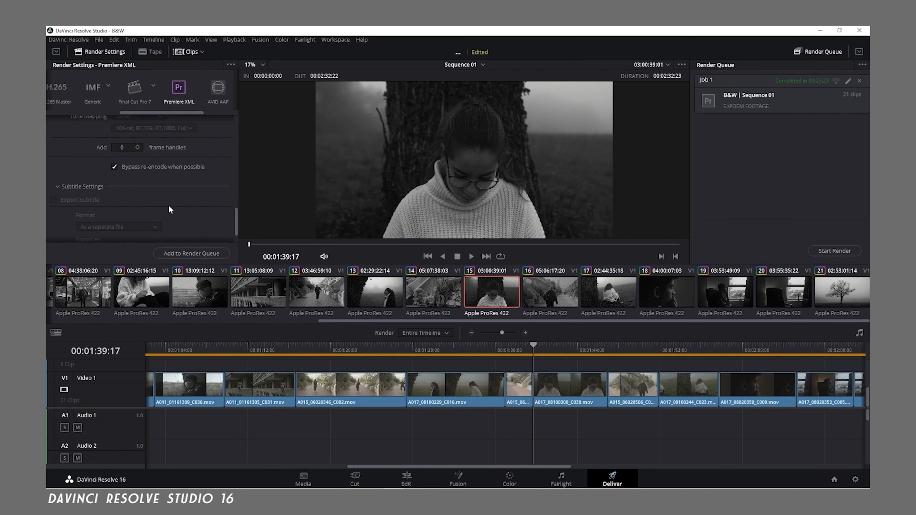
scroll(169, 206, up, 3)
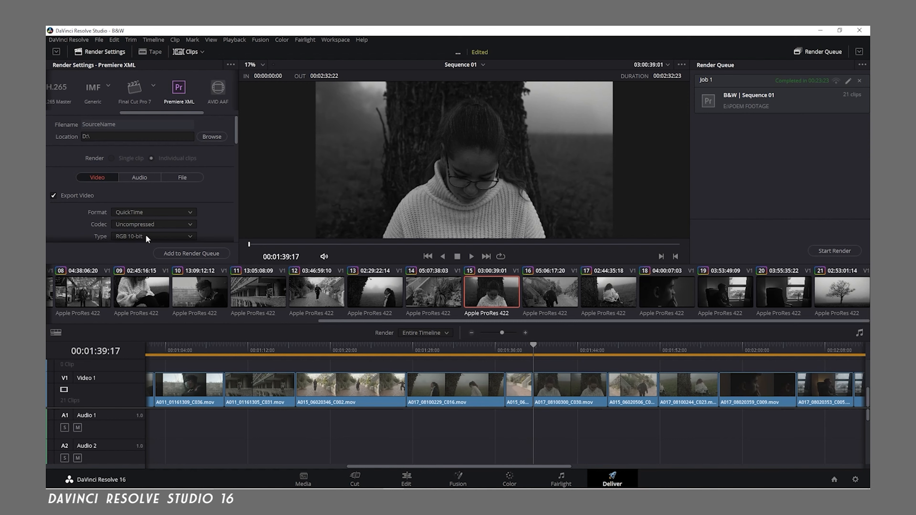
click(198, 254)
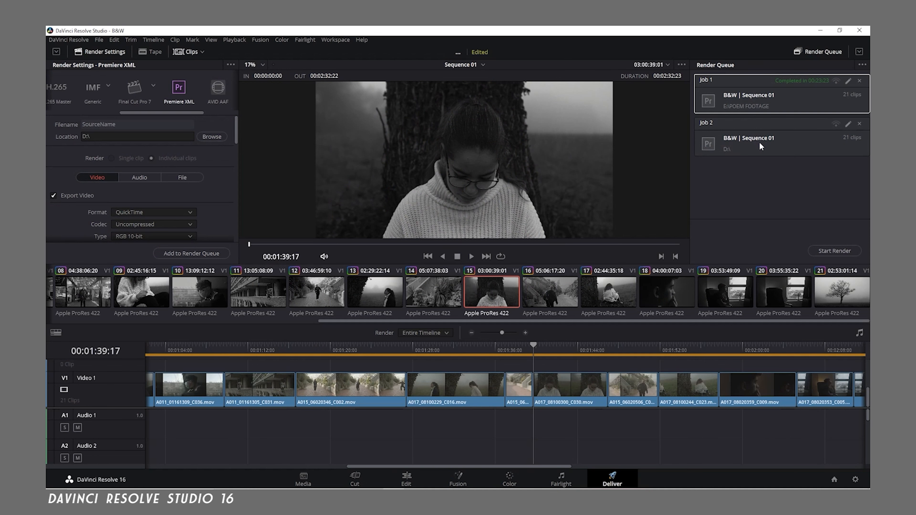
- Select the newly added Job 2 in the render queue
click(759, 144)
click(745, 87)
click(740, 138)
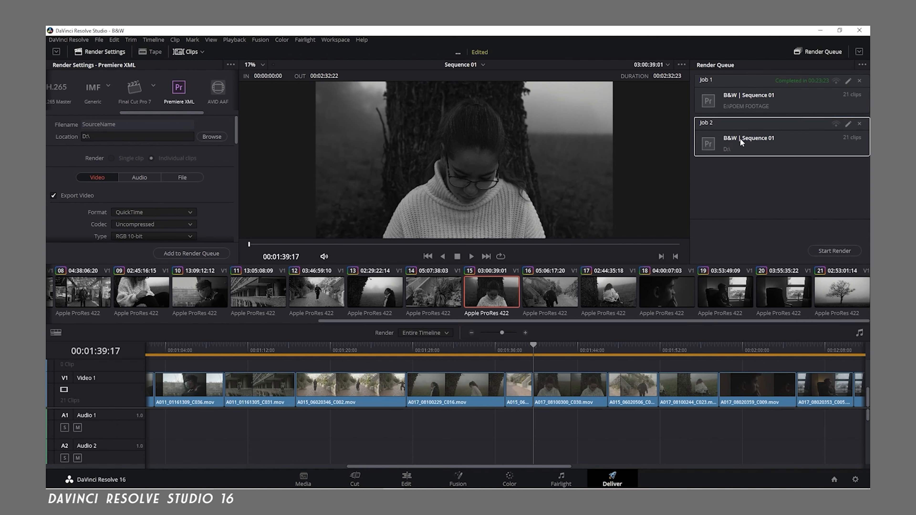